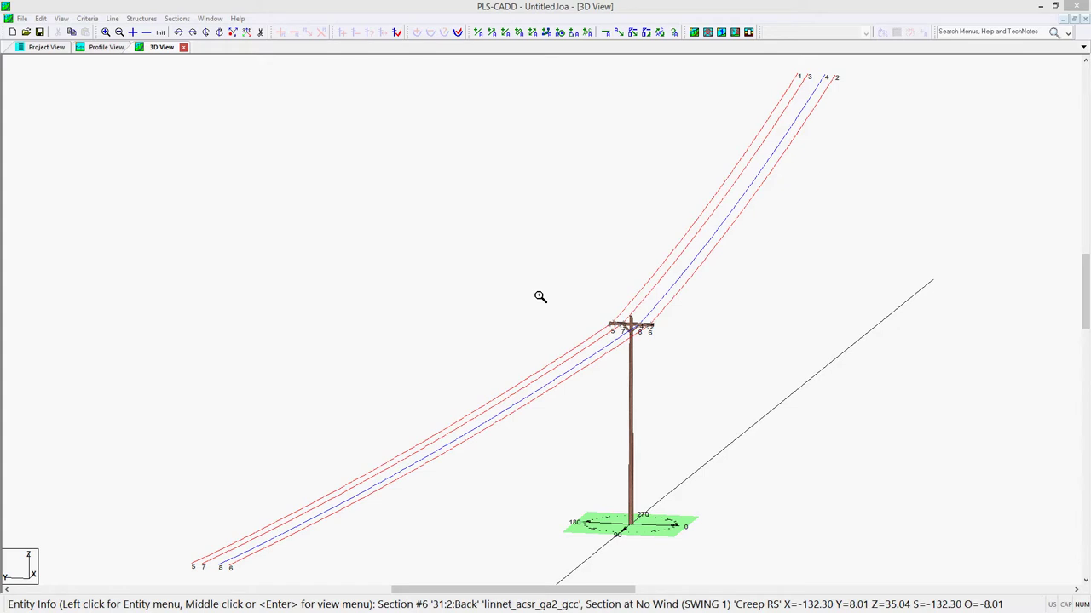
# Run the structure check on the pole; it fails on strength at 312.2%
pyautogui.click(397, 32)
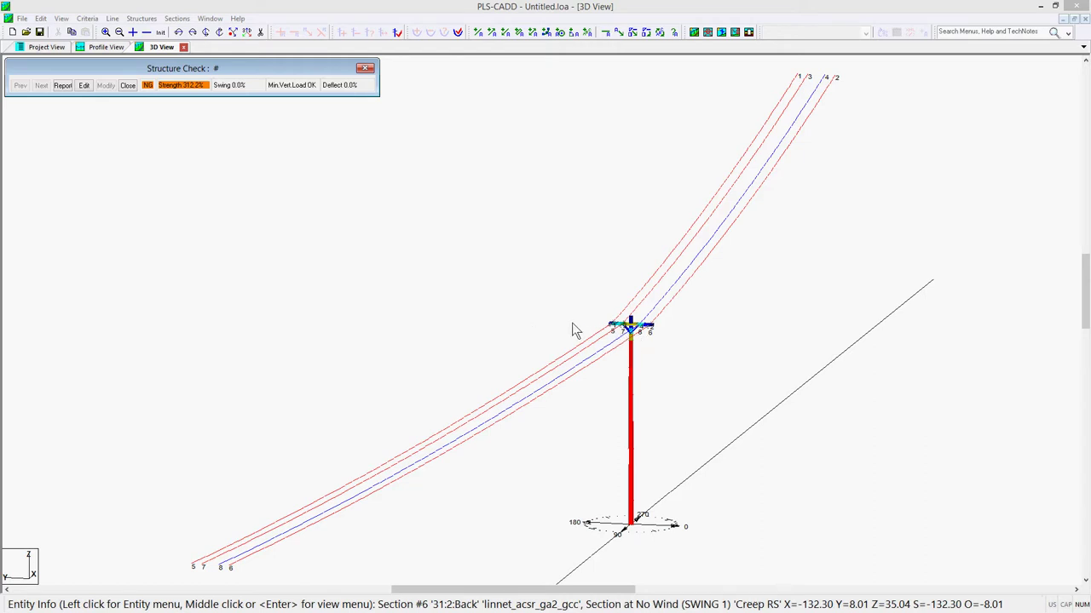
# Open the failing pole vc6.51.pol in PLS-POLE and show its Wood Pole Connectivity table
pyautogui.click(84, 88)
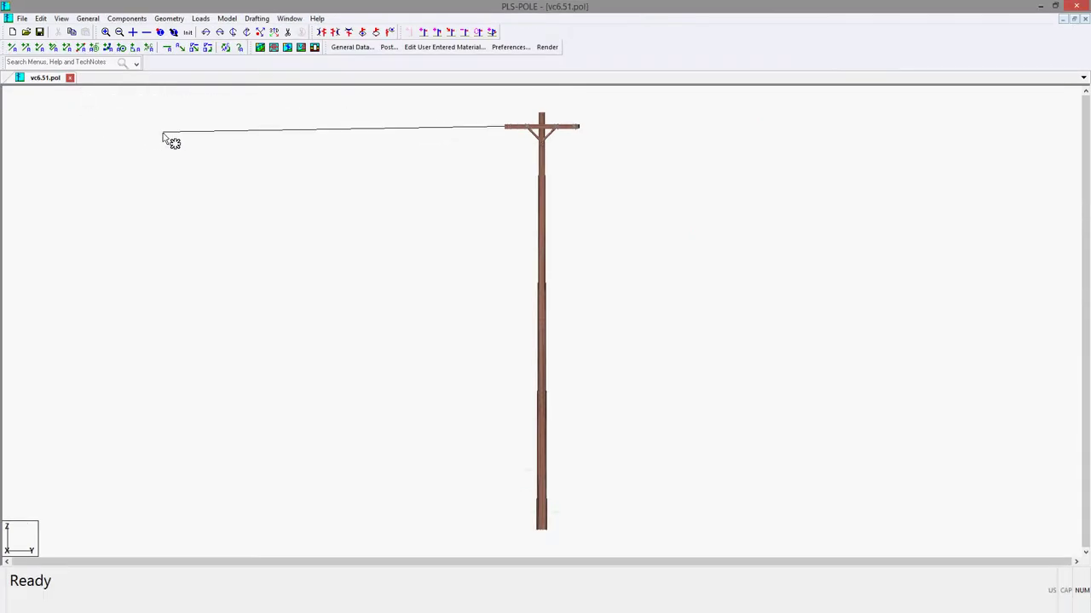
pyautogui.click(174, 20)
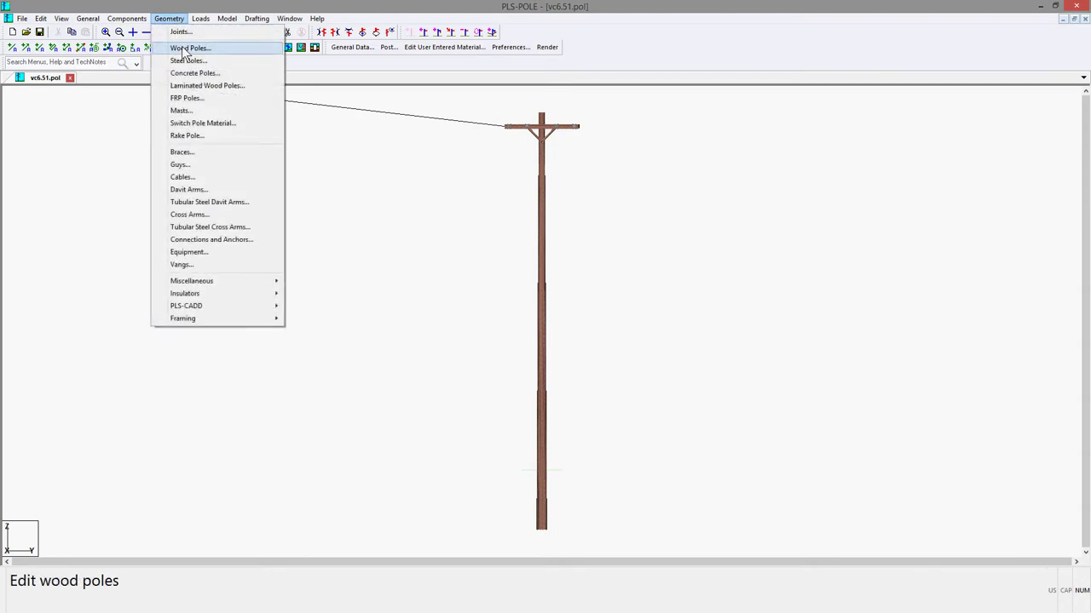
pyautogui.click(184, 49)
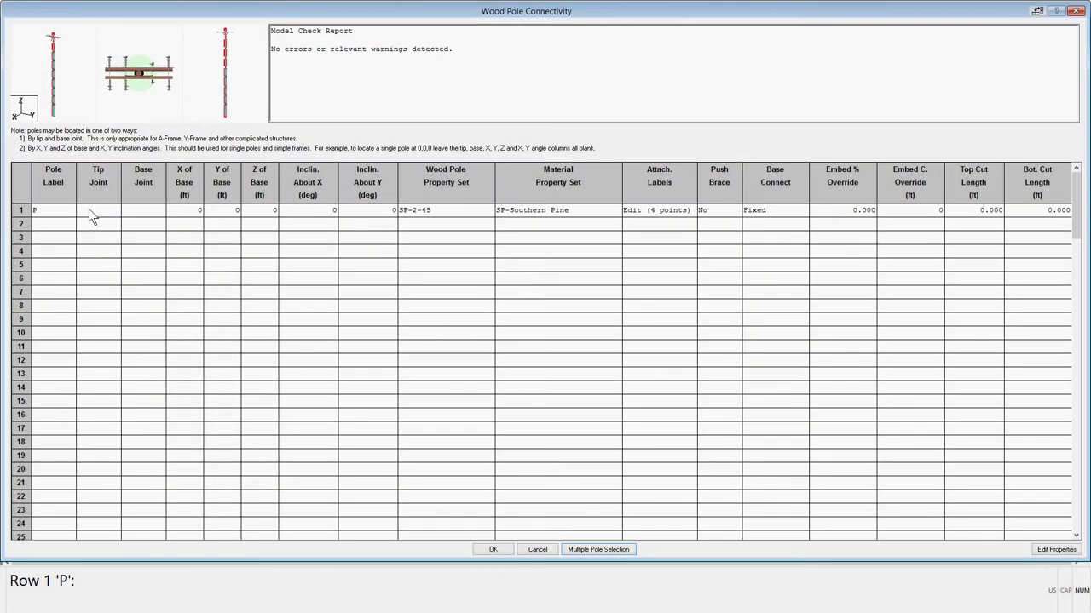
# Add attachment point PB to pole P at 4.5 ft with a 0.5 in hole diameter
pyautogui.click(686, 211)
pyautogui.click(686, 212)
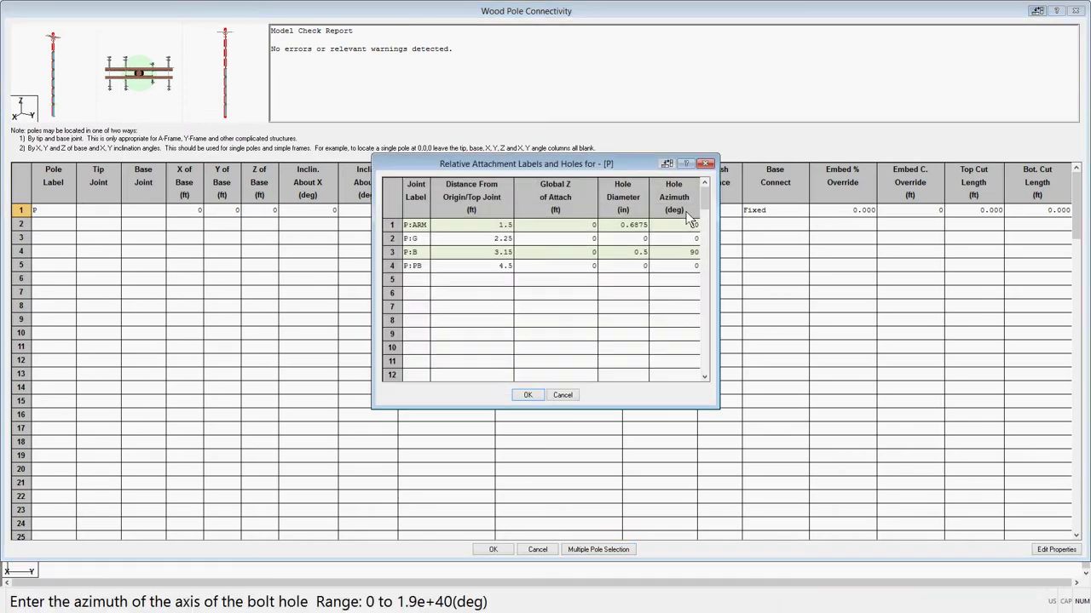
pyautogui.doubleClick(415, 270)
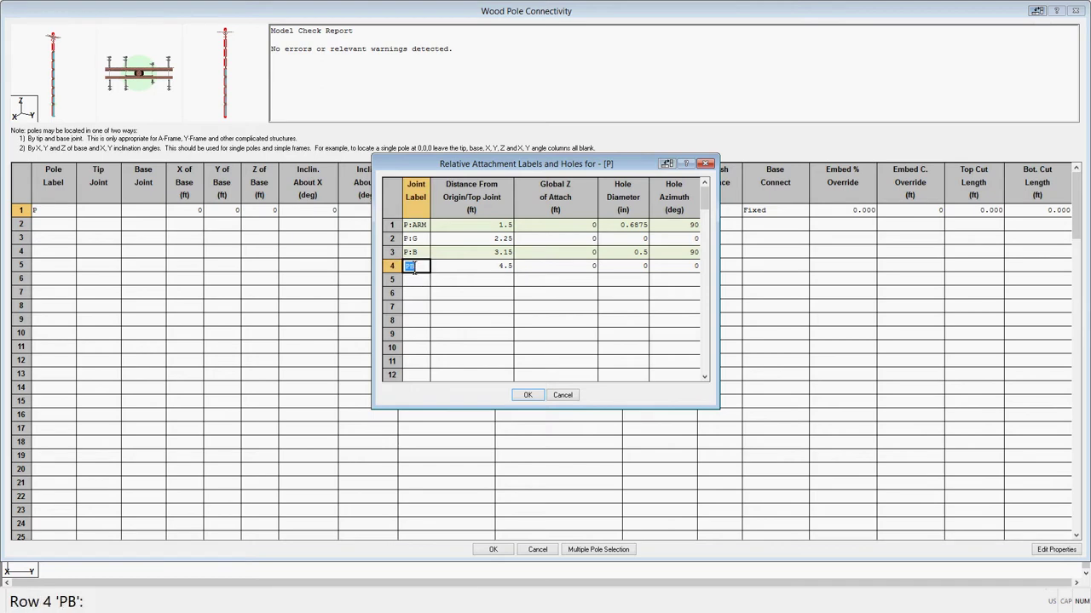
pyautogui.doubleClick(502, 268)
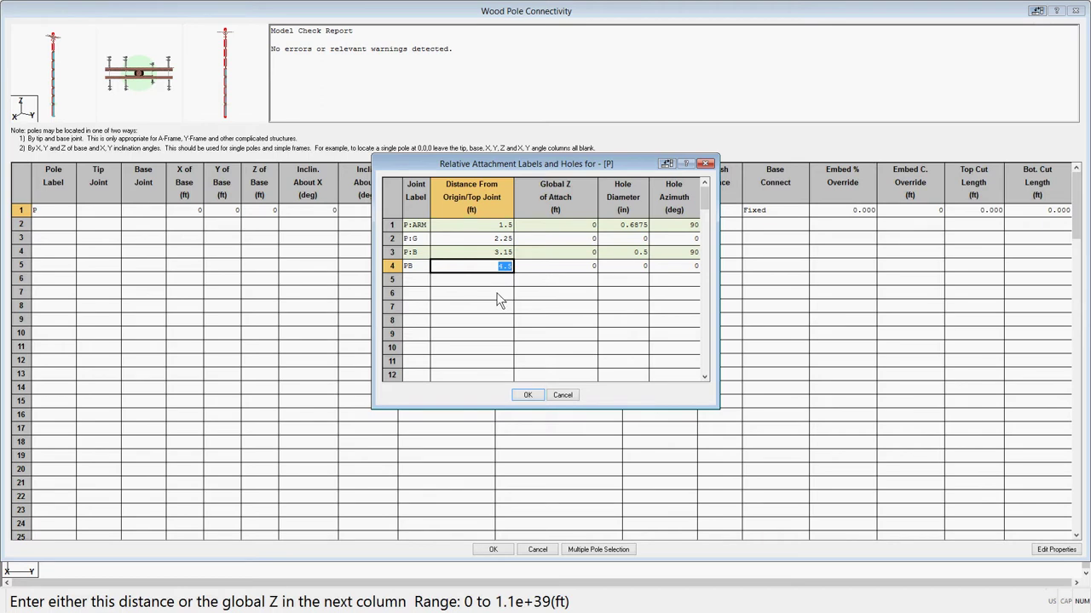
pyautogui.click(637, 267)
pyautogui.write('.5')
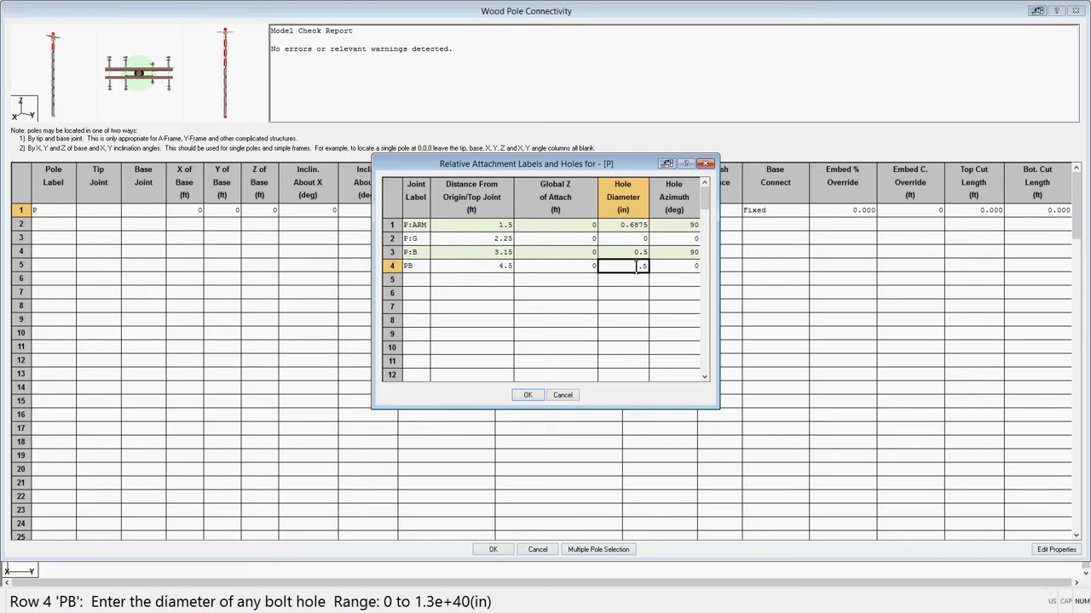
pyautogui.press('Tab')
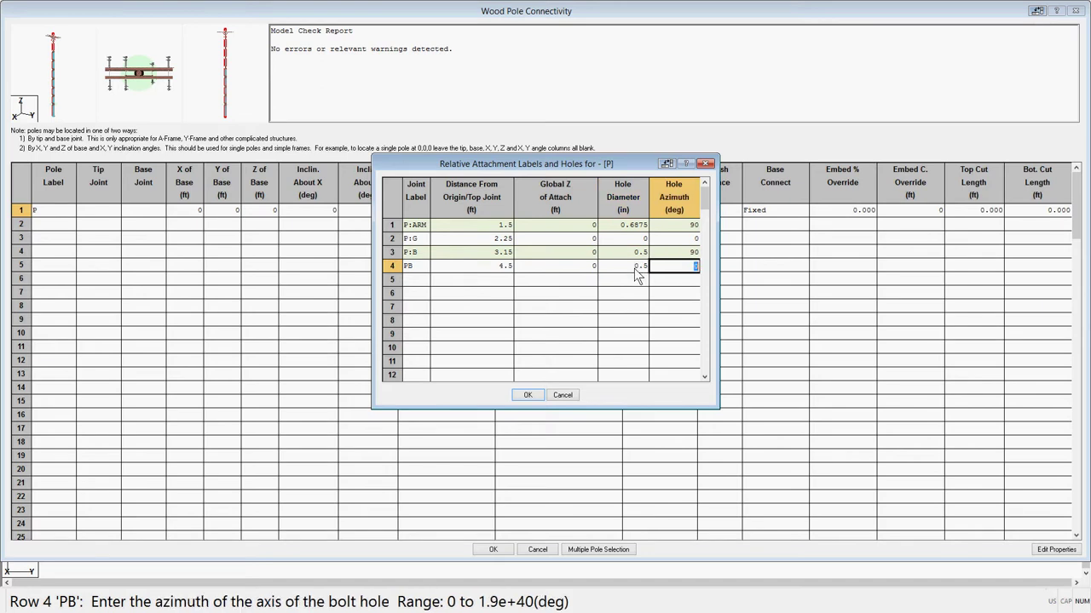
pyautogui.click(528, 396)
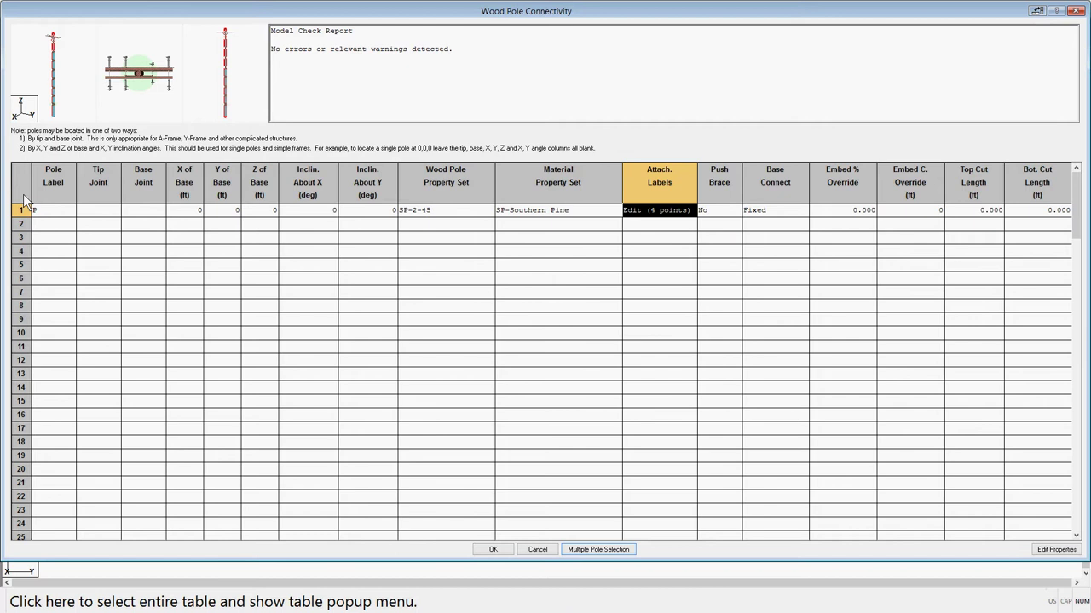
# Add a second pole PB with property set SP-3-45 and species SP-Southern Pine
pyautogui.click(47, 223)
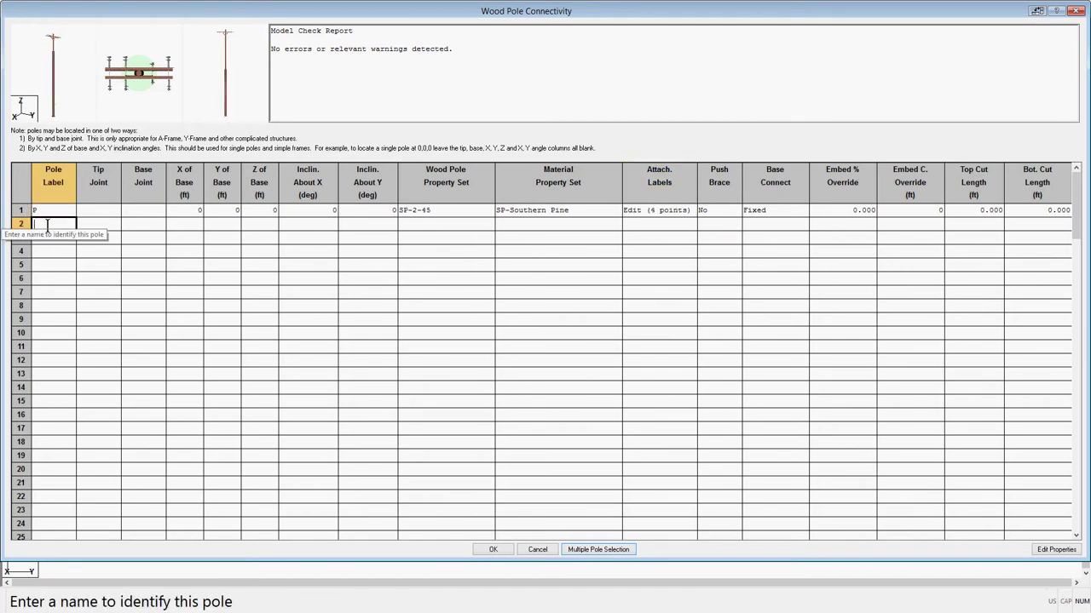
pyautogui.write('PB')
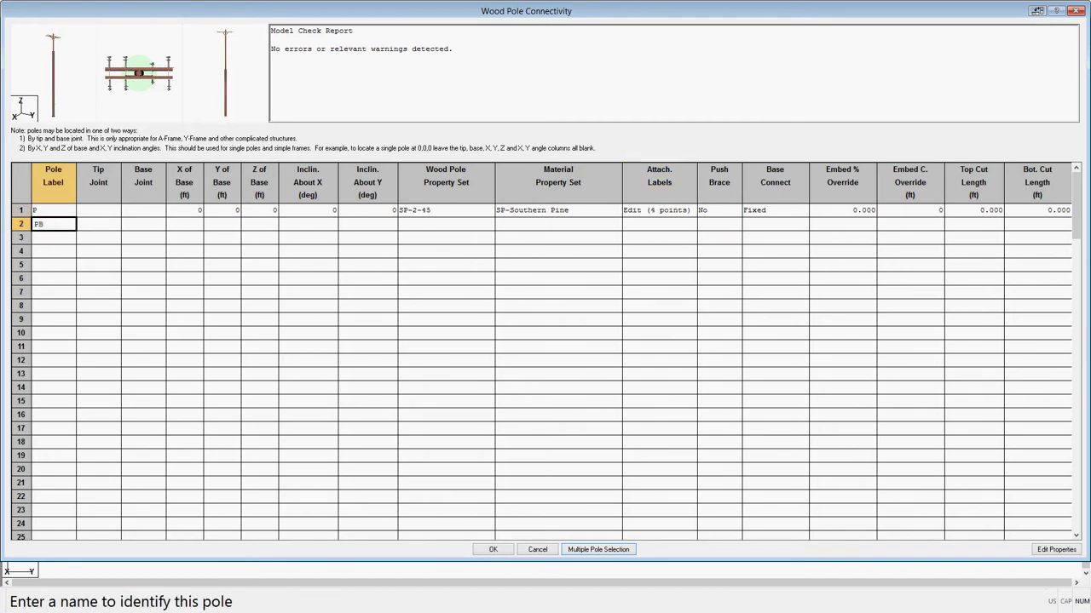
pyautogui.click(485, 228)
pyautogui.click(486, 227)
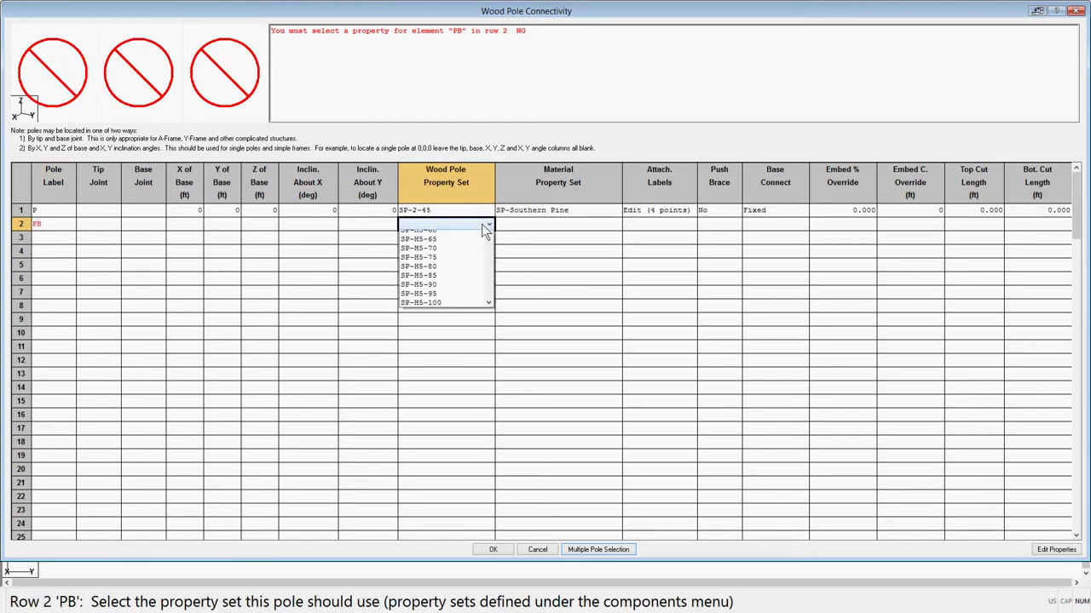
pyautogui.scroll(10, 486, 334)
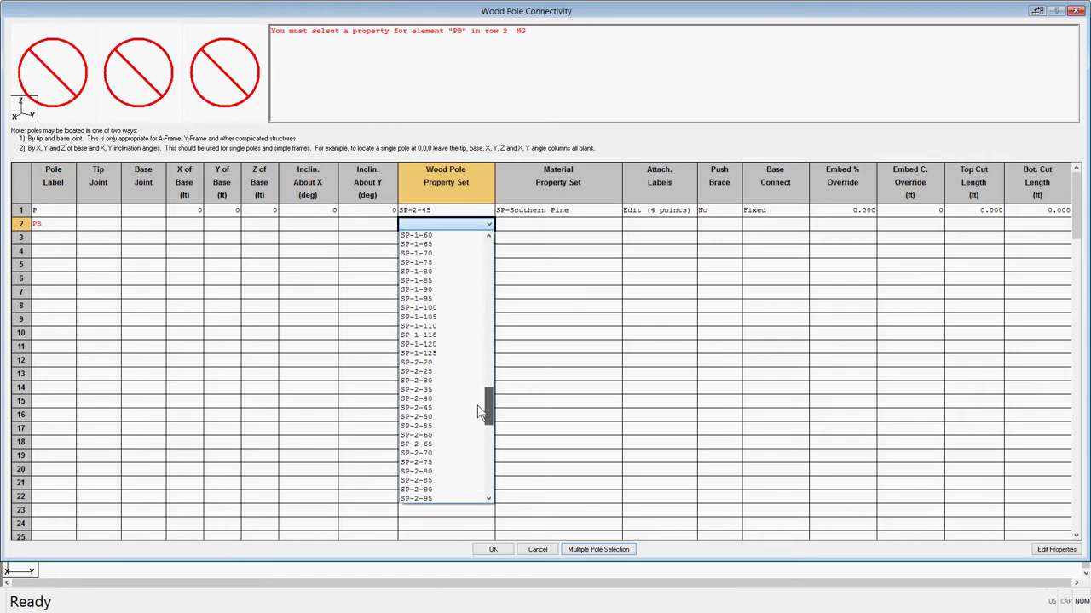
pyautogui.moveTo(479, 413); pyautogui.dragTo(480, 434)
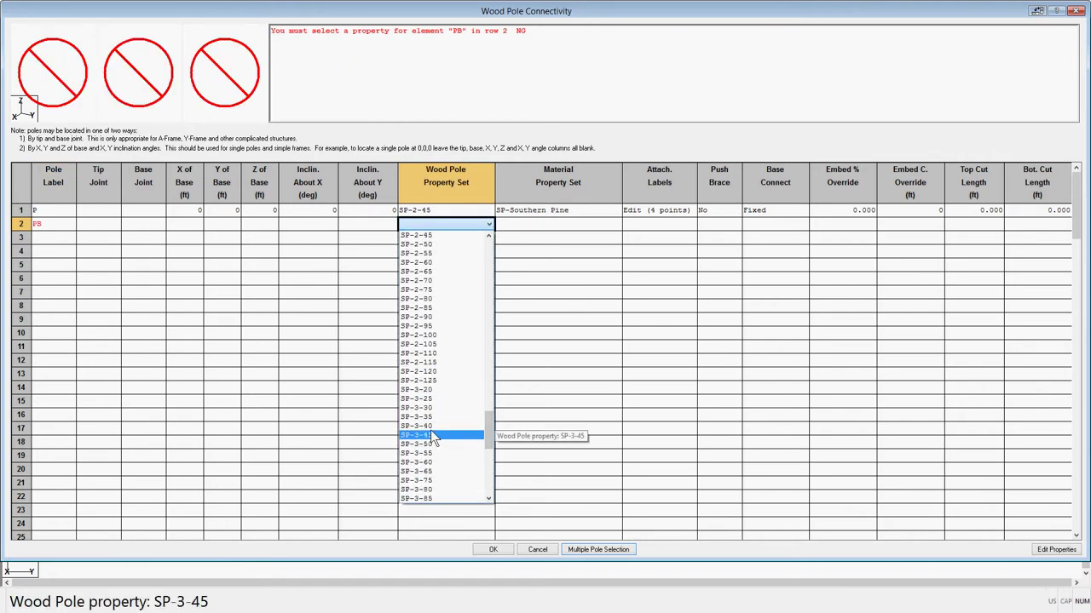
pyautogui.click(432, 435)
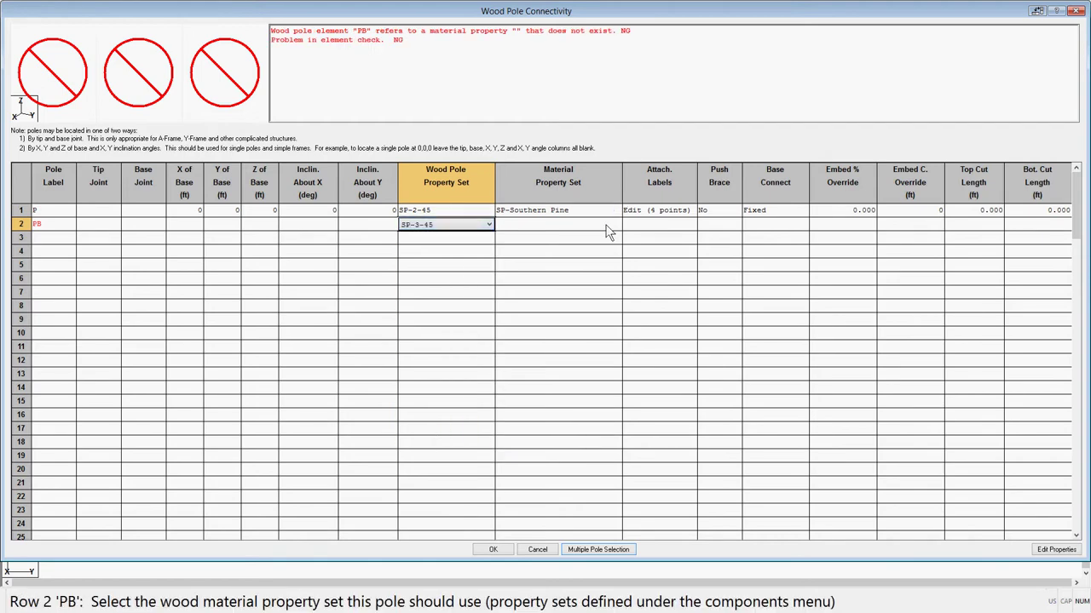
pyautogui.click(606, 227)
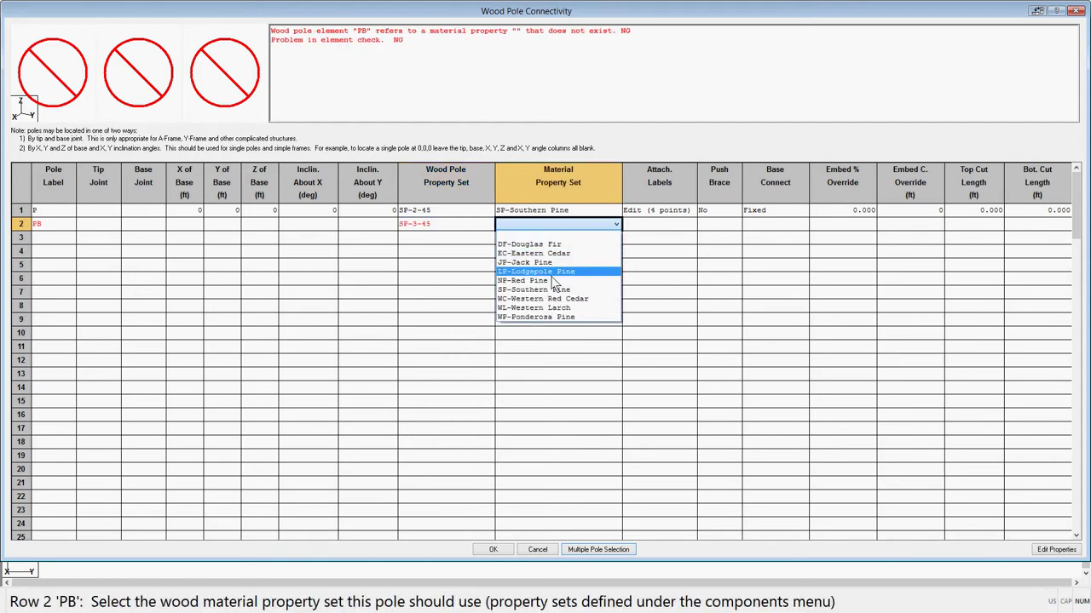
pyautogui.click(545, 291)
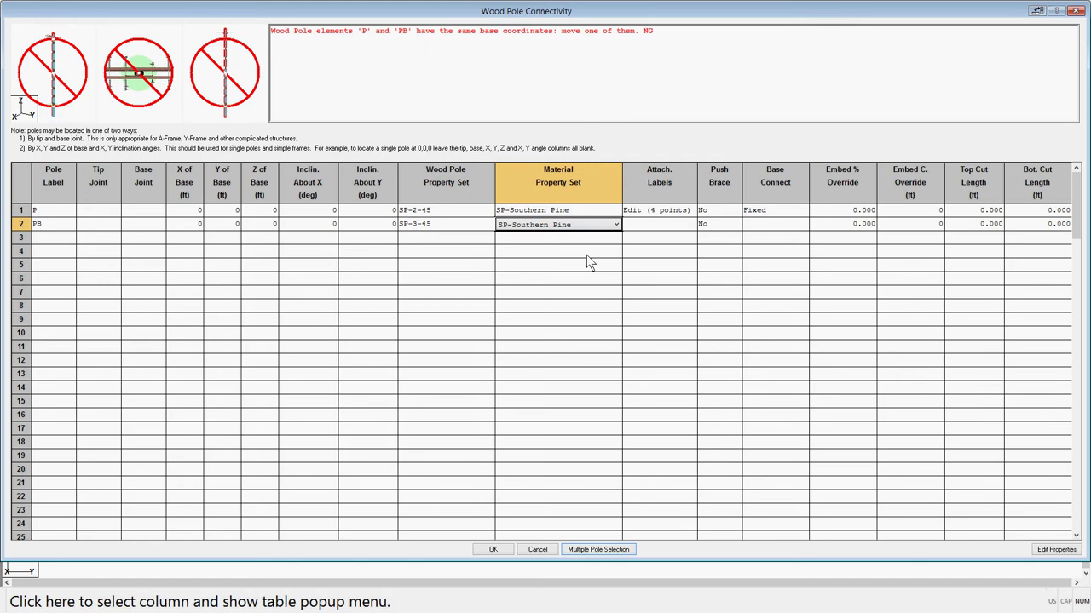
# Leave pole PB without any attachment points of its own
pyautogui.click(666, 226)
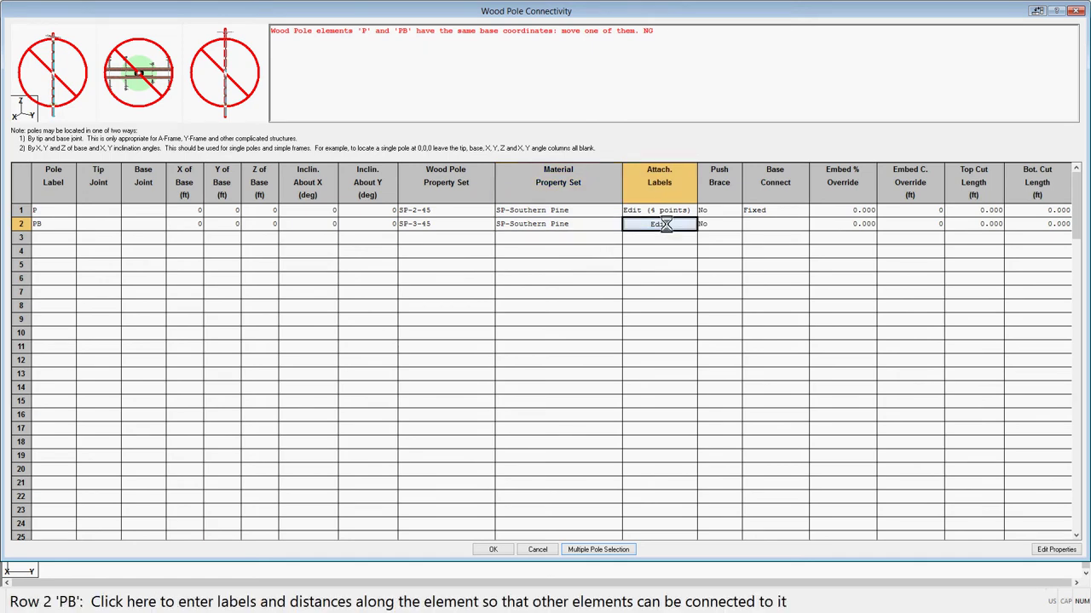
pyautogui.click(666, 225)
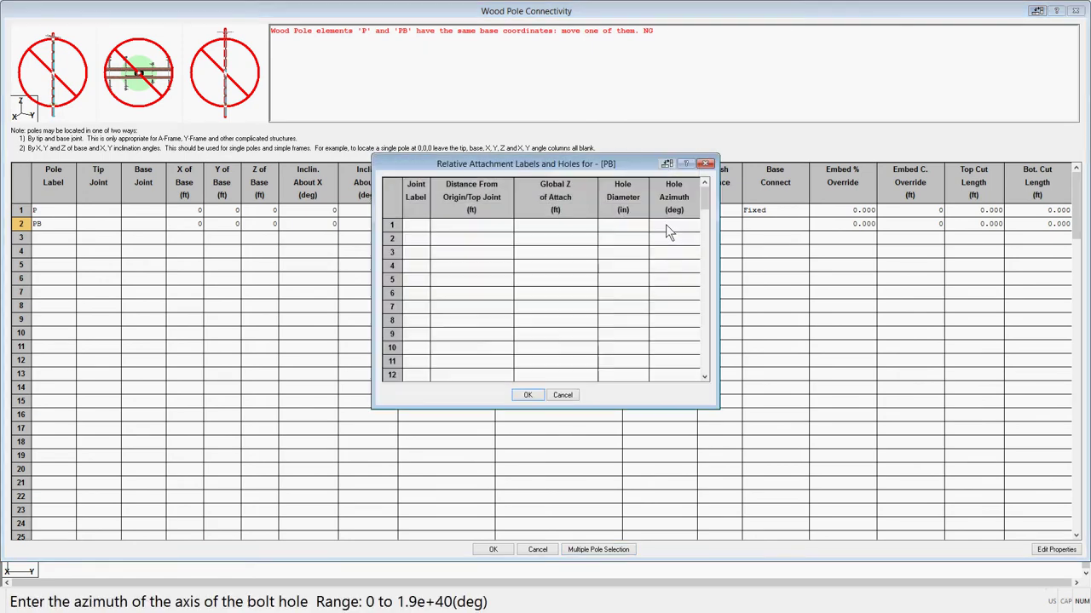
pyautogui.click(527, 396)
# Make PB a push brace joining P:PB to PB:t with a 0.25 ft offset
pyautogui.click(728, 225)
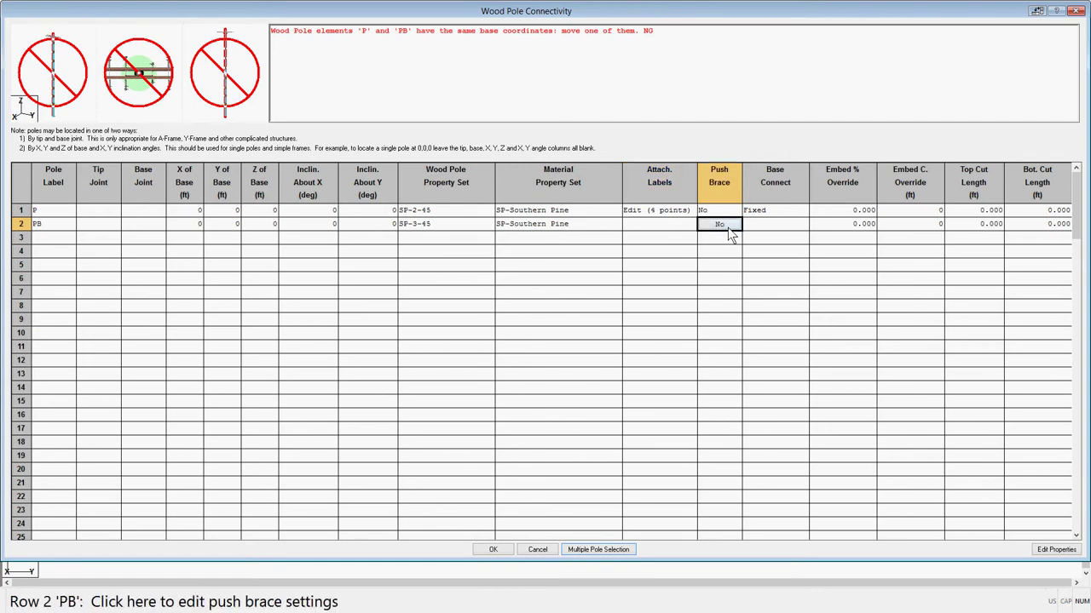
pyautogui.click(727, 227)
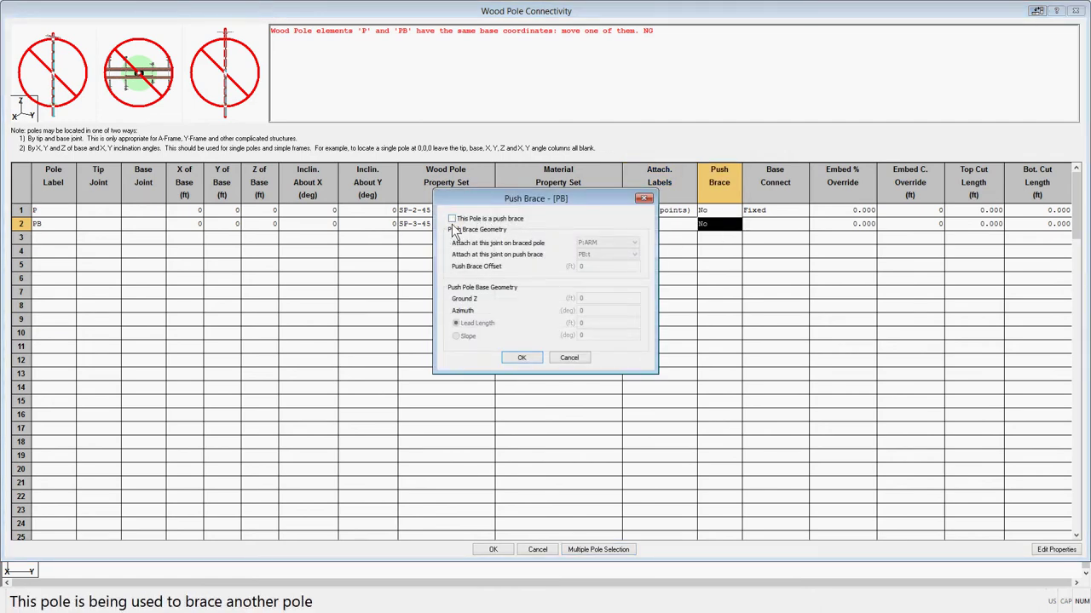
pyautogui.click(453, 219)
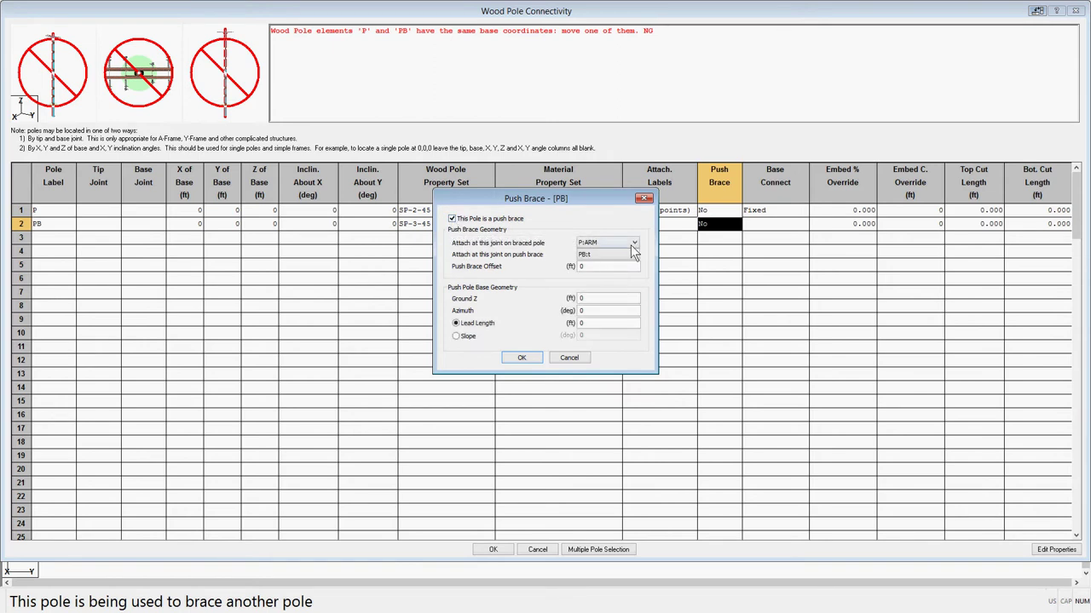
pyautogui.click(634, 244)
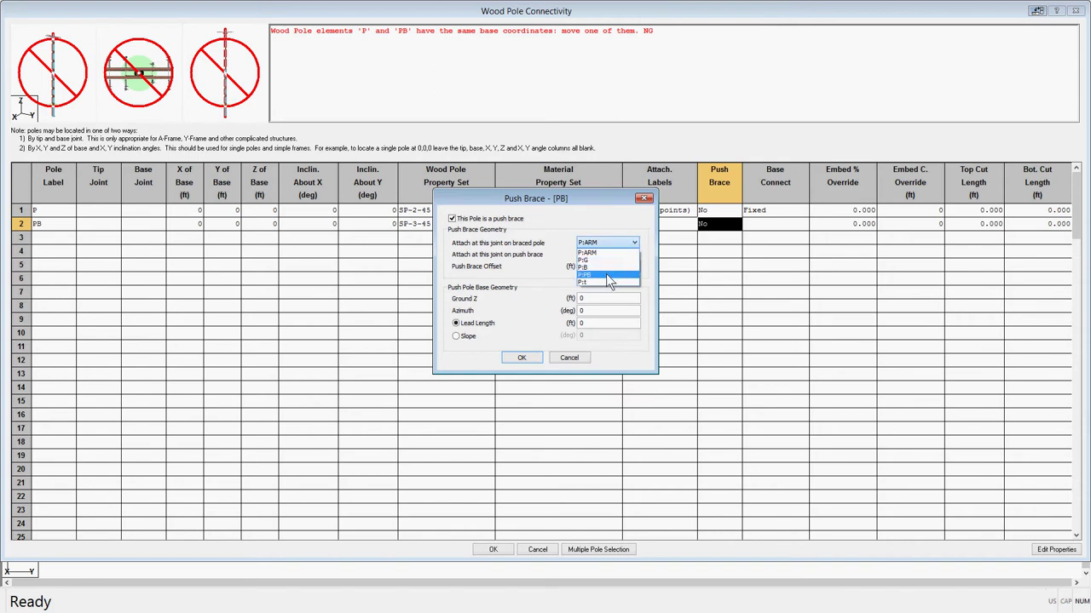
pyautogui.click(605, 273)
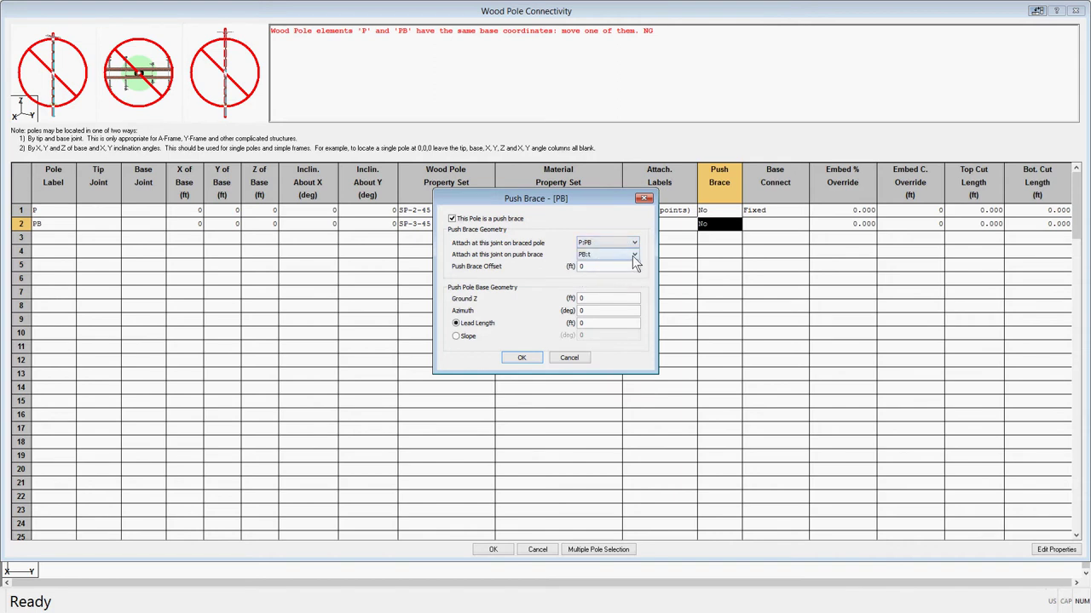
pyautogui.click(633, 255)
pyautogui.click(608, 264)
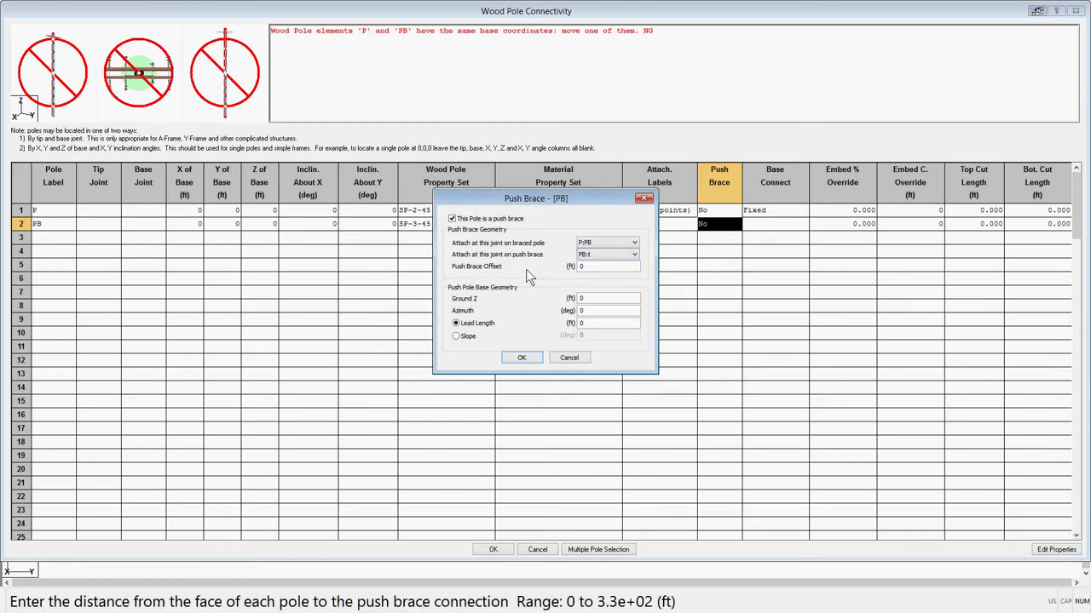
pyautogui.press('Tab')
pyautogui.write('0.25')
# Place the brace base at ground Z 0, azimuth 180° and a 15 ft lead length
pyautogui.click(588, 298)
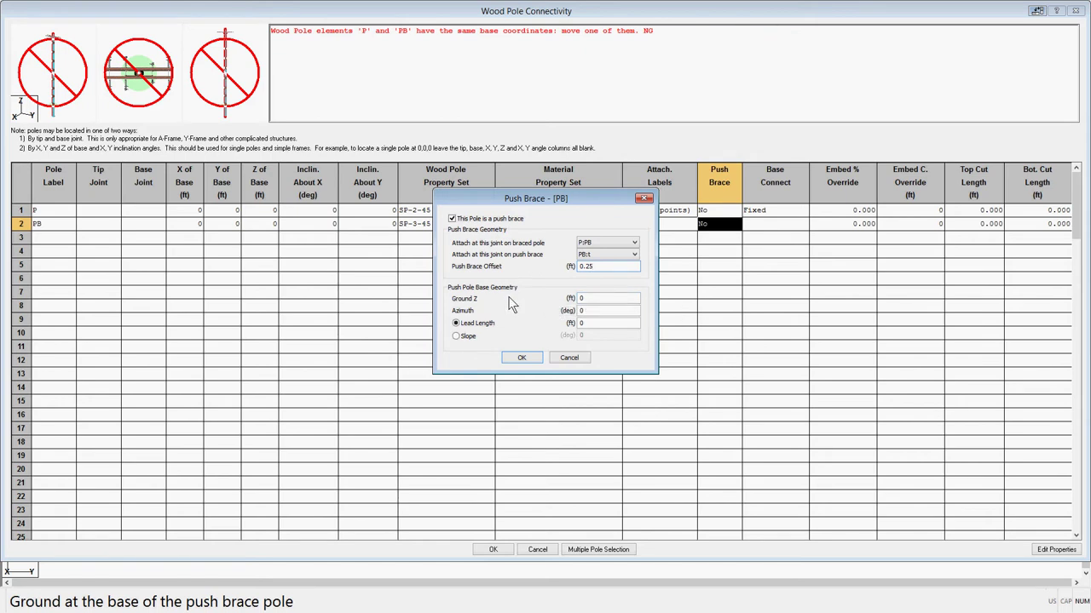
pyautogui.click(594, 310)
pyautogui.write('18')
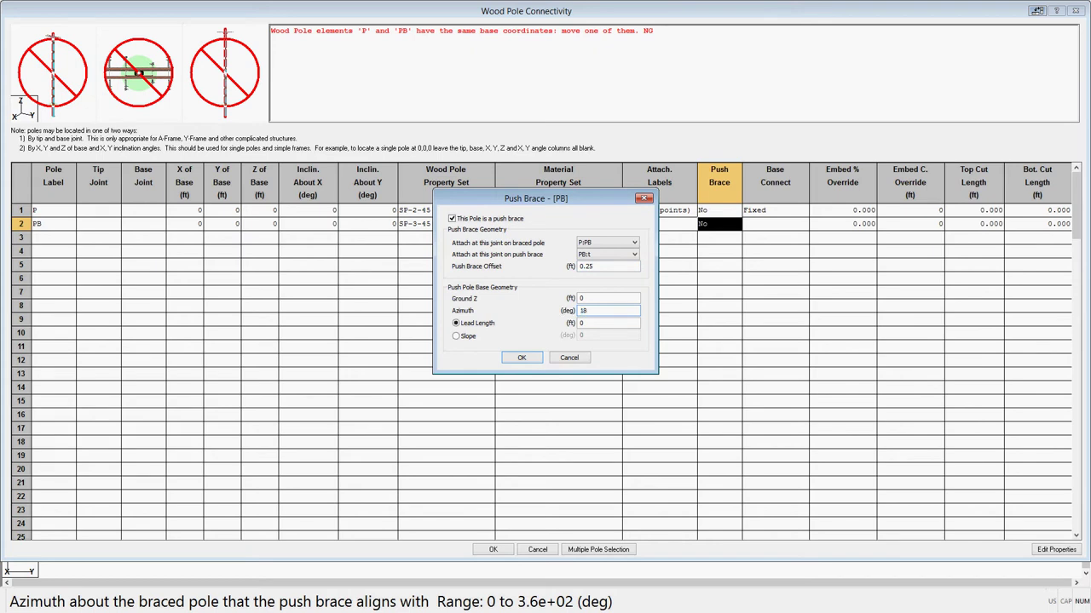
pyautogui.write('0')
pyautogui.press('Tab')
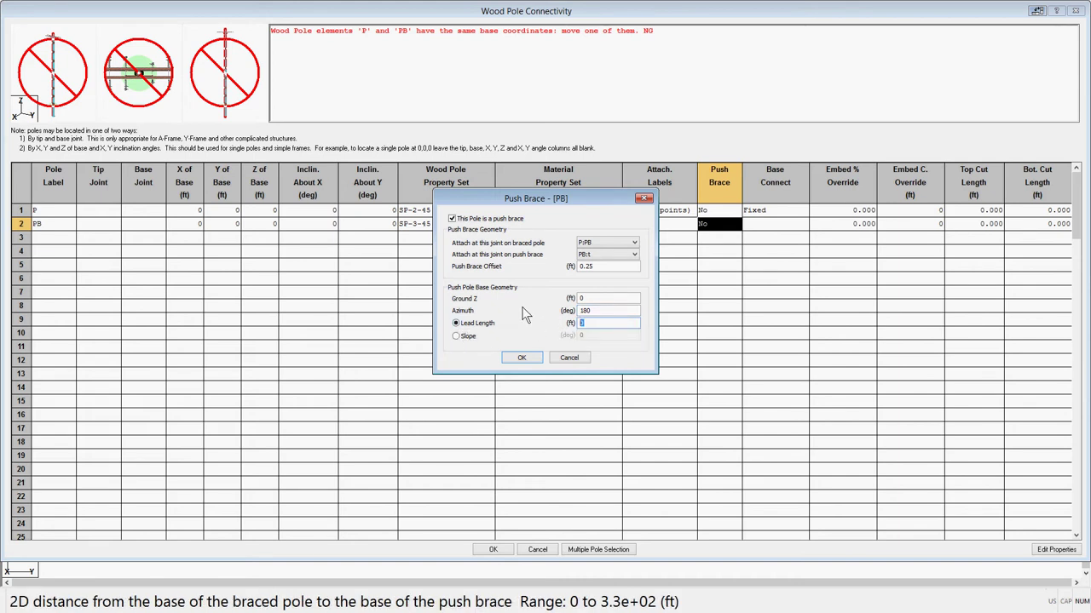
pyautogui.click(456, 335)
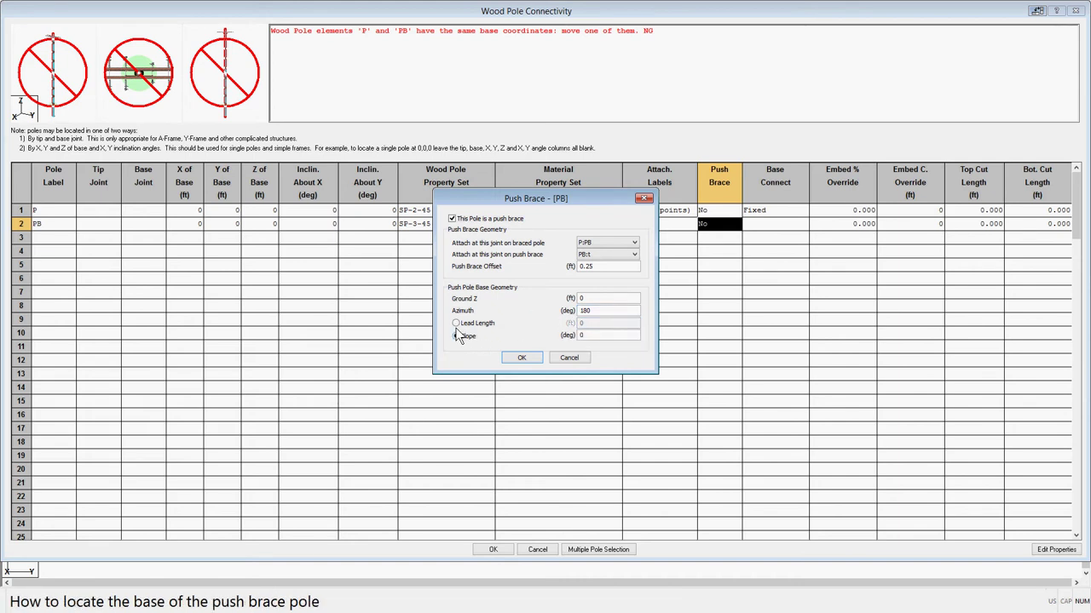
pyautogui.click(473, 327)
pyautogui.press('Tab')
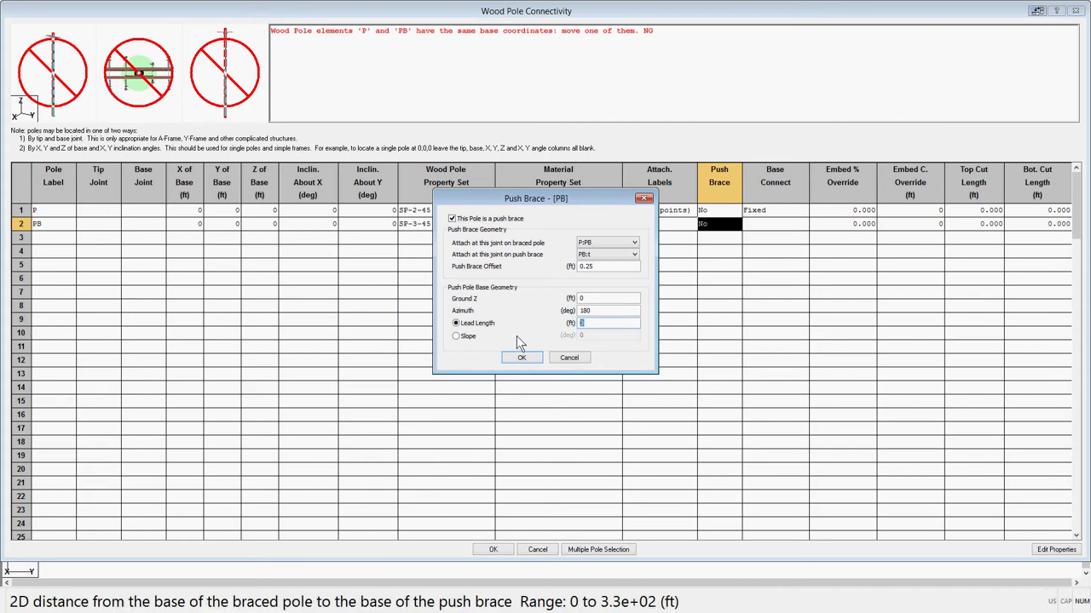
pyautogui.write('15')
# Apply the push brace and wood pole connectivity changes
pyautogui.click(523, 357)
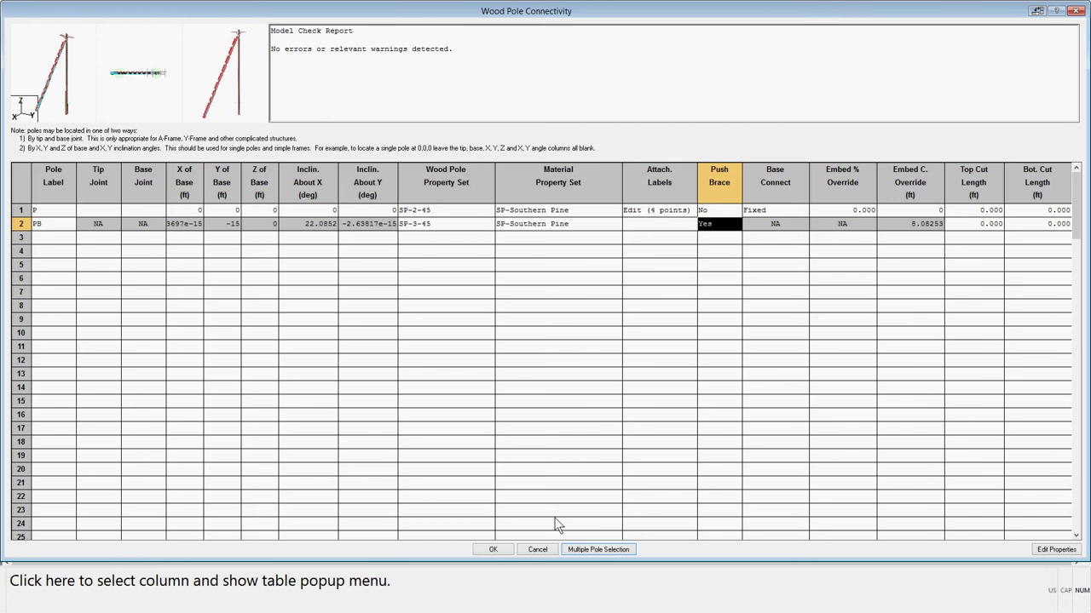
pyautogui.click(502, 551)
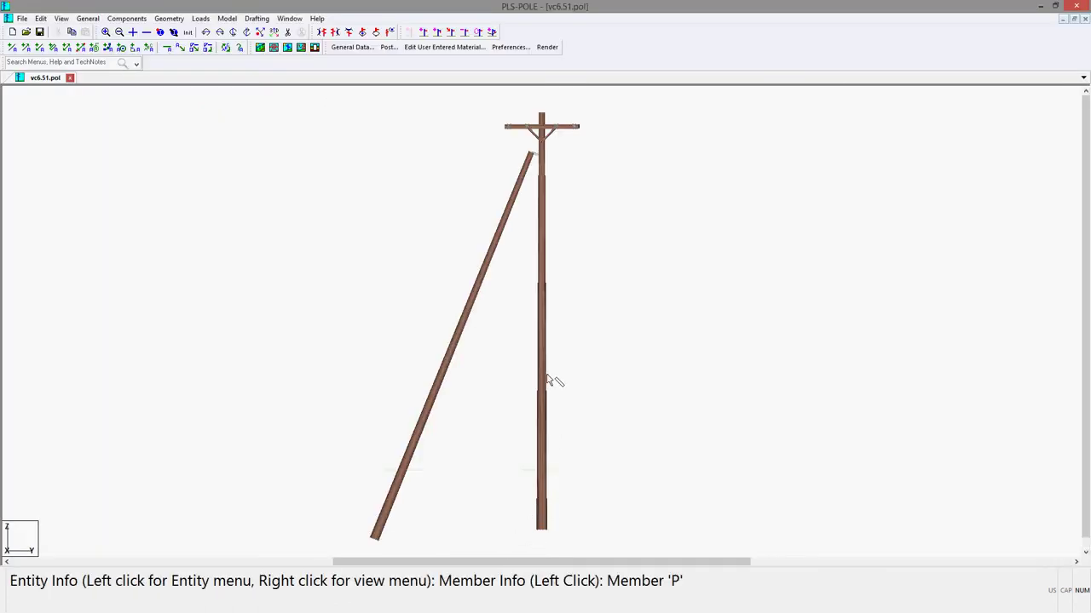
pyautogui.click(106, 31)
pyautogui.moveTo(480, 105); pyautogui.dragTo(623, 202)
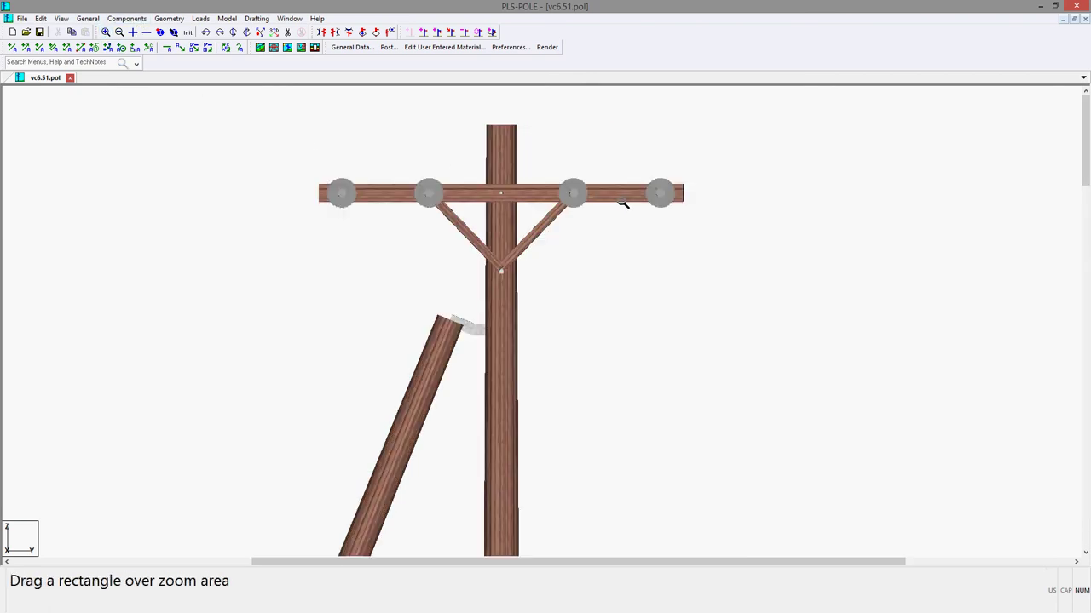
# Save the braced pole with PLS-CADD loads and re-check it at 89.6% strength
pyautogui.click(39, 32)
pyautogui.click(600, 351)
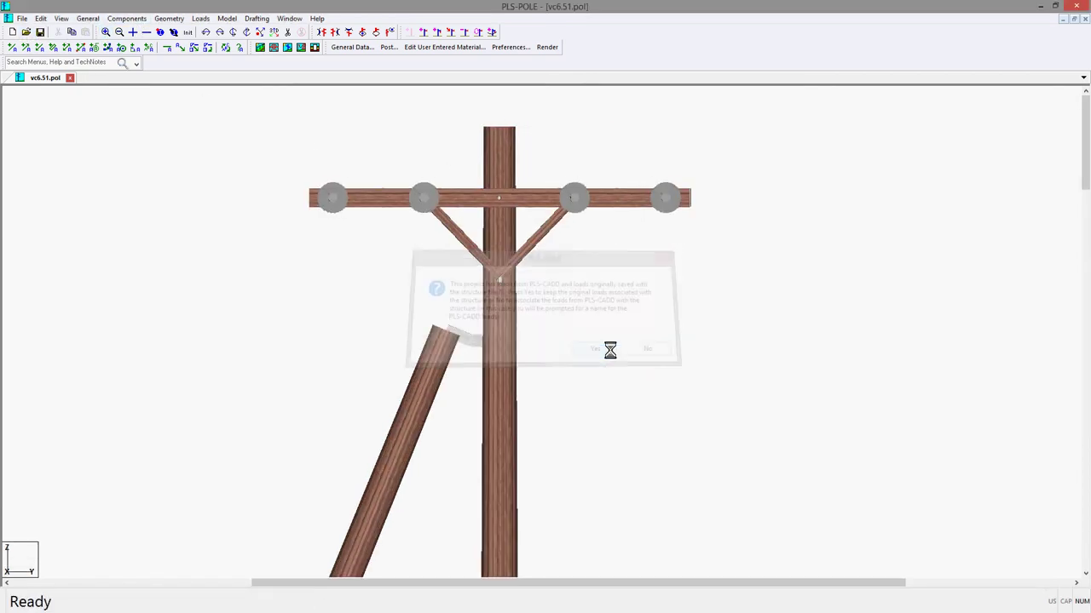
pyautogui.click(1076, 6)
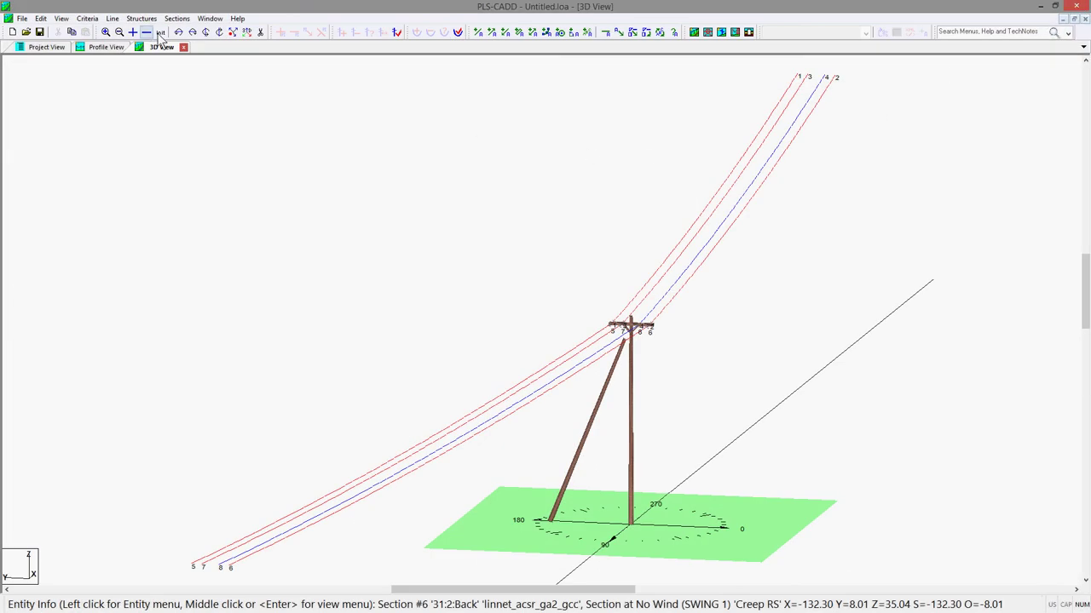
pyautogui.click(398, 31)
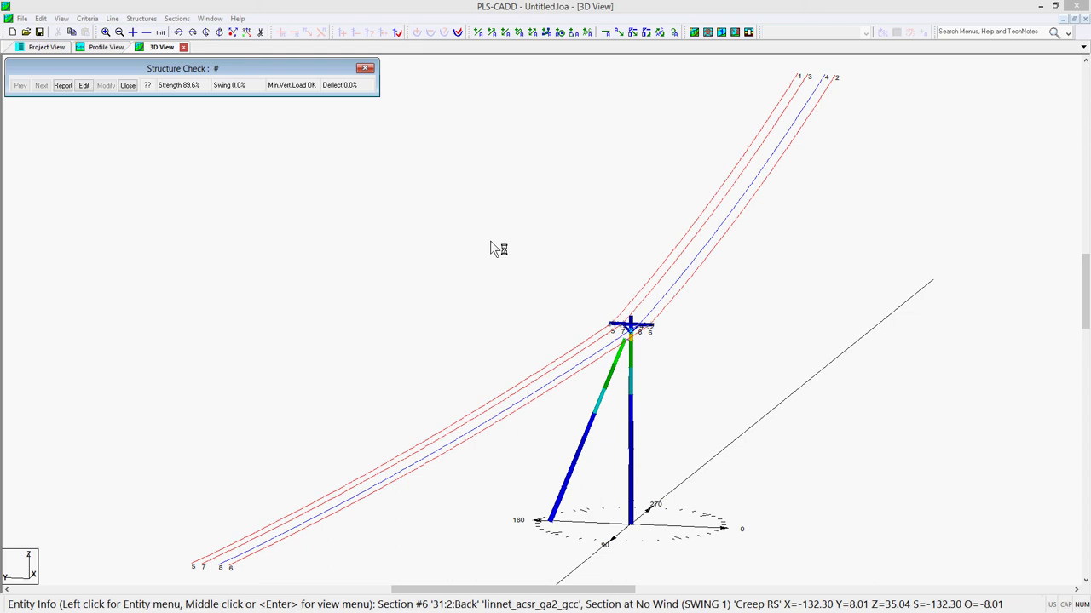
# Close the Structure Check toolbar and zoom to the colour-coded braced pole
pyautogui.click(365, 67)
pyautogui.click(106, 31)
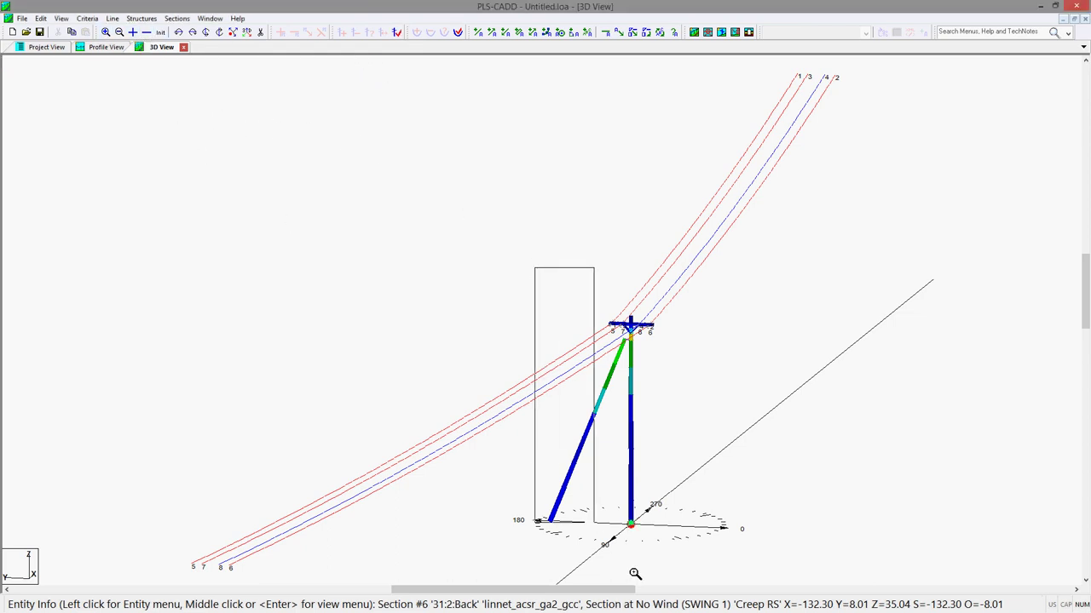